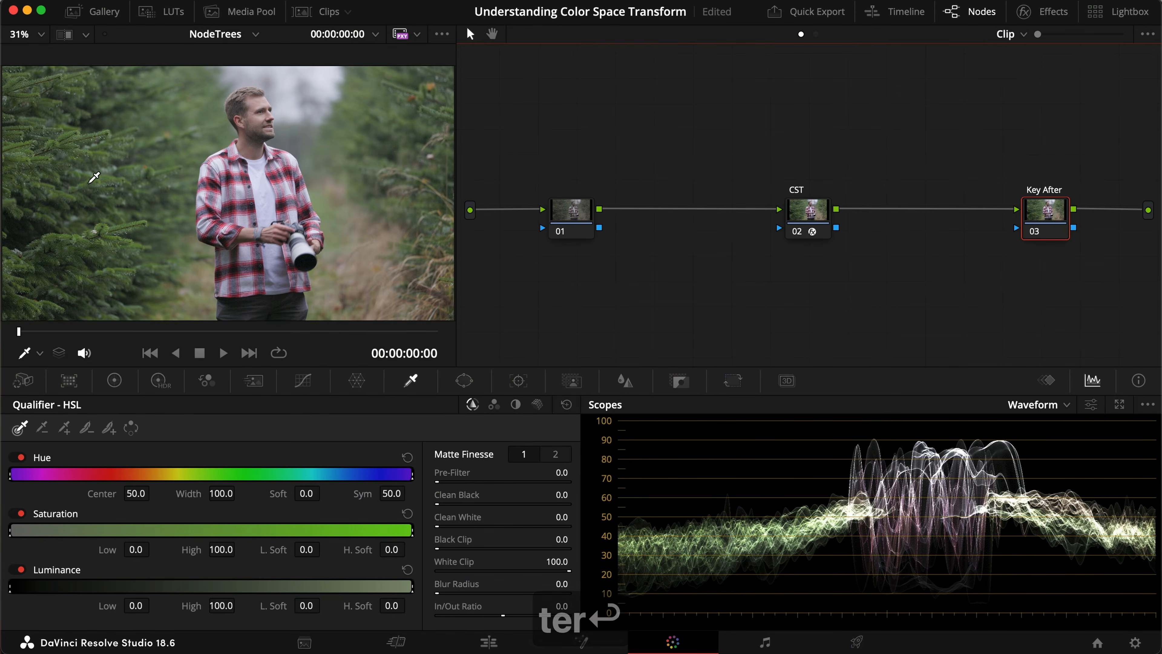
Sample the green trees with the qualifier on the Key After node, highlight the selection, and narrow the hue width to 8.2
{"action": "left_click", "coordinate": [89, 183]}
{"action": "key", "text": "shift+h"}
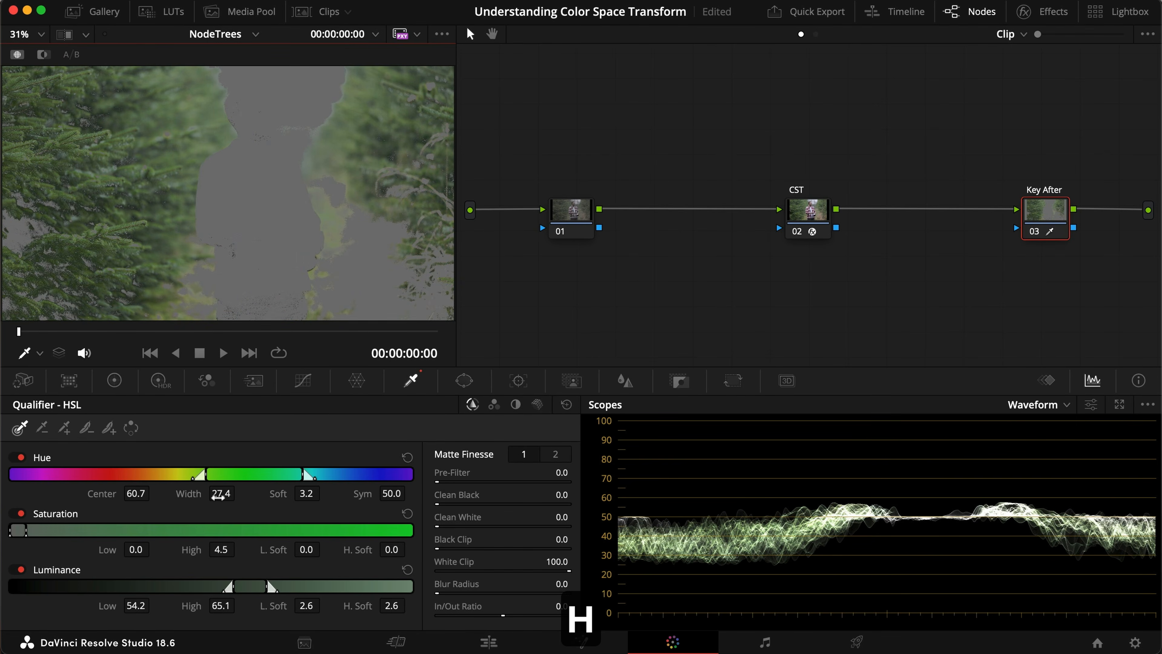
{"action": "left_click_drag", "start_coordinate": [223, 495], "coordinate": [239, 493]}
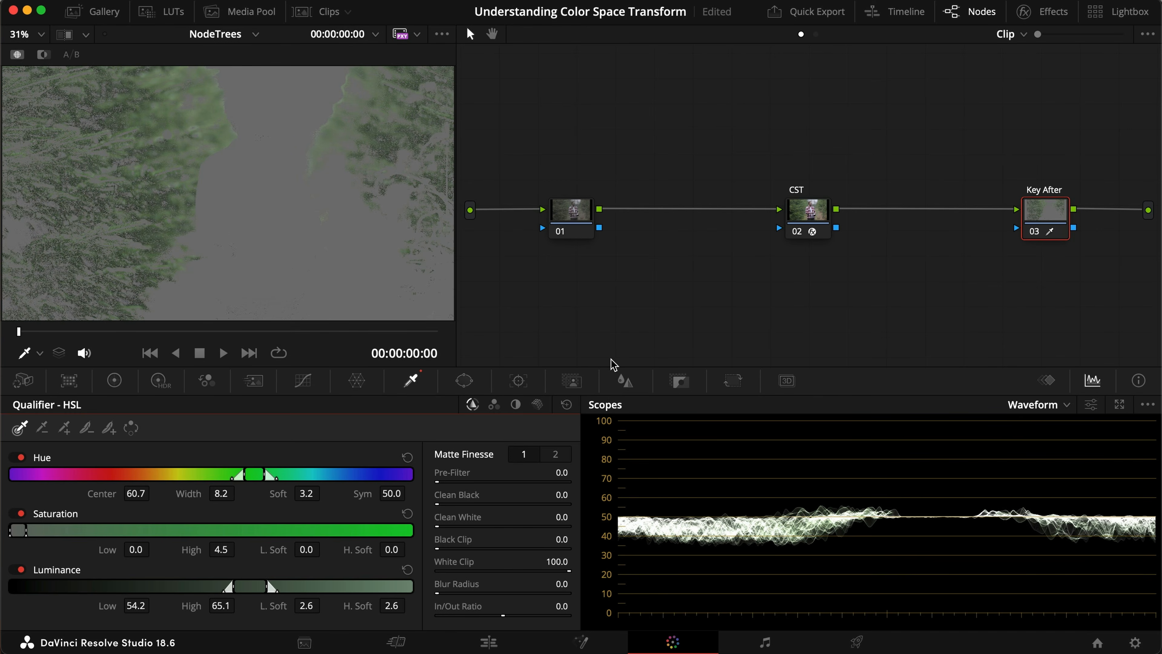
Copy the Key After node's grade onto node 01, ahead of the CST node
{"action": "key", "text": "super+c"}
{"action": "left_click", "coordinate": [571, 210]}
{"action": "key", "text": "super+v"}
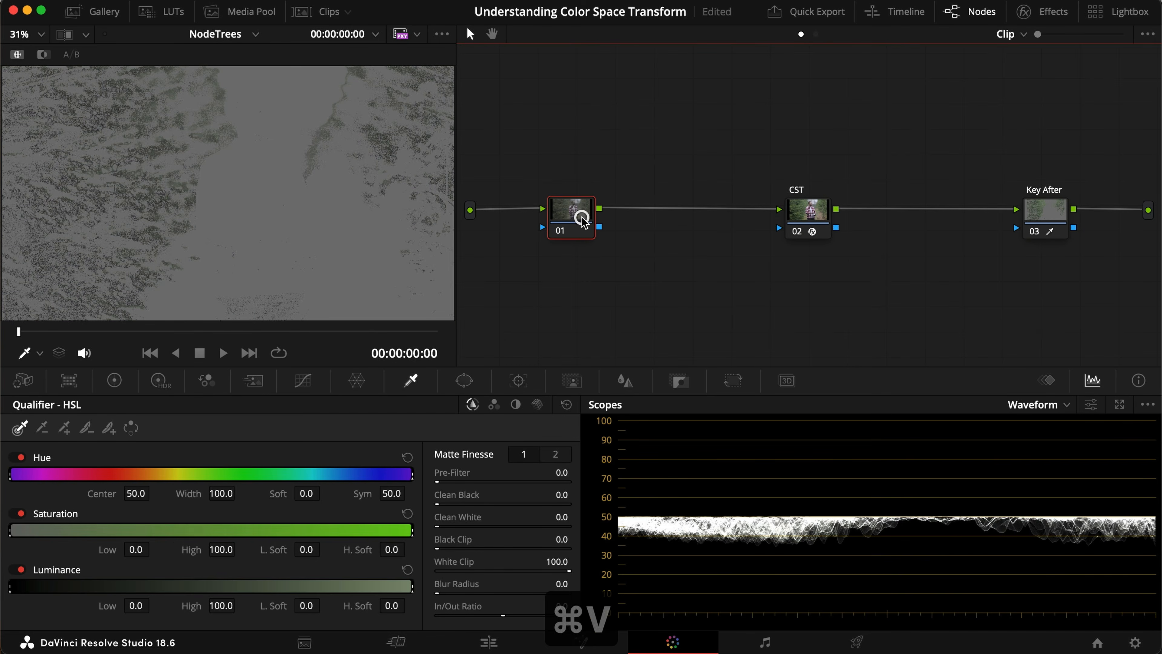
Compare the highlighted keys on the nodes before and after the CST, ending with the highlight turned off
{"action": "left_click", "coordinate": [1048, 211]}
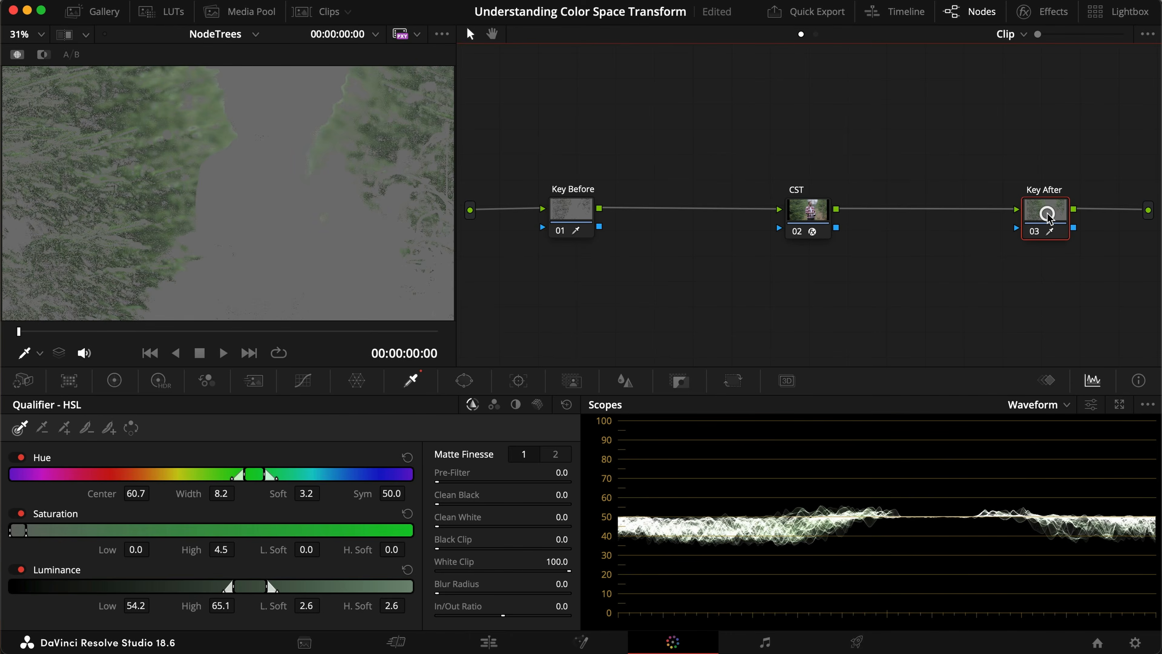
{"action": "left_click", "coordinate": [580, 216]}
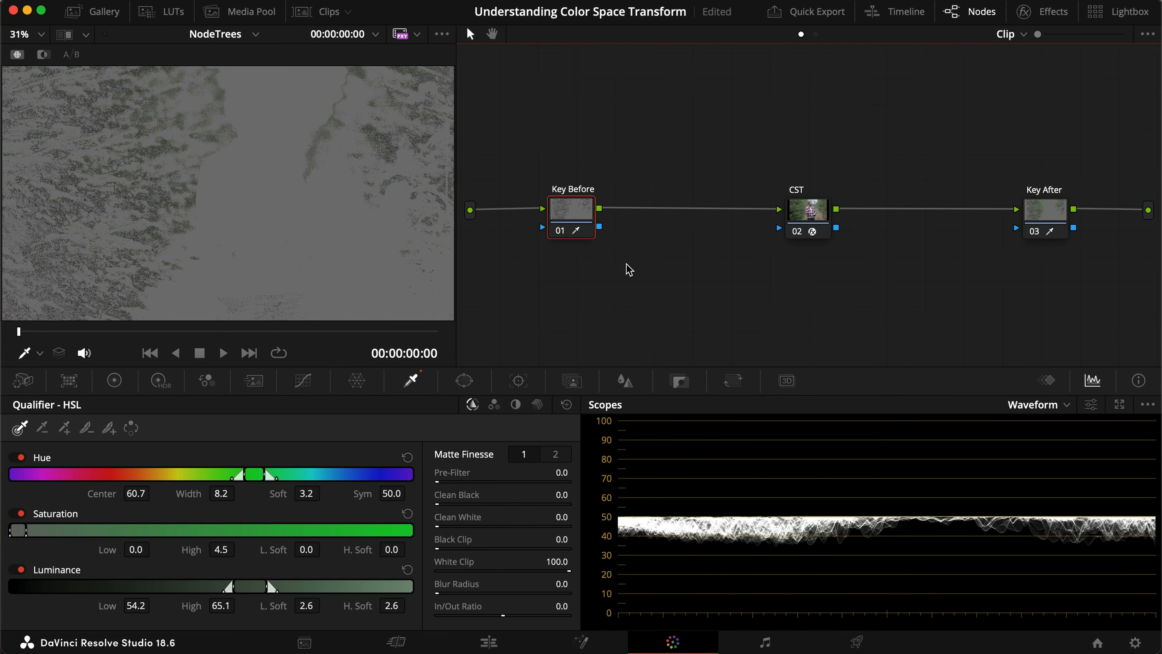
{"action": "key", "text": "shift+h"}
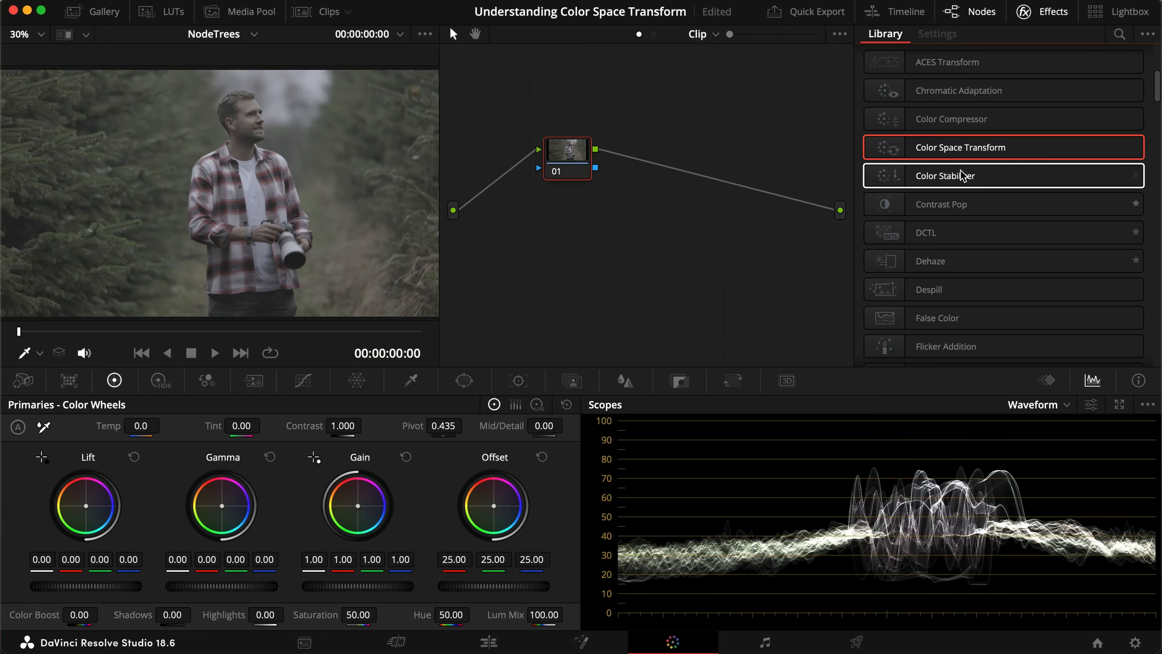
Apply a Color Space Transform effect to node 01 and label the node CST
{"action": "left_click_drag", "start_coordinate": [943, 176], "coordinate": [615, 170]}
{"action": "right_click", "coordinate": [573, 165]}
{"action": "left_click", "coordinate": [596, 186]}
{"action": "type", "text": "CST"}
{"action": "key", "text": "Return"}
Set the CST node's input color space to Canon Cinema Gamut and its input gamma to Canon Log 3
{"action": "left_click", "coordinate": [966, 103]}
{"action": "key", "text": "c"}
{"action": "key", "text": "Return"}
{"action": "left_click", "coordinate": [980, 121]}
{"action": "key", "text": "c"}
{"action": "key", "text": "Down"}
{"action": "key", "text": "Down"}
{"action": "key", "text": "Return"}
Set the CST node's output color space to Rec.709 and its output gamma to Gamma 2.4
{"action": "left_click", "coordinate": [993, 140]}
{"action": "key", "text": "r"}
{"action": "key", "text": "Return"}
{"action": "left_click", "coordinate": [995, 160]}
{"action": "key", "text": "g"}
{"action": "key", "text": "Down"}
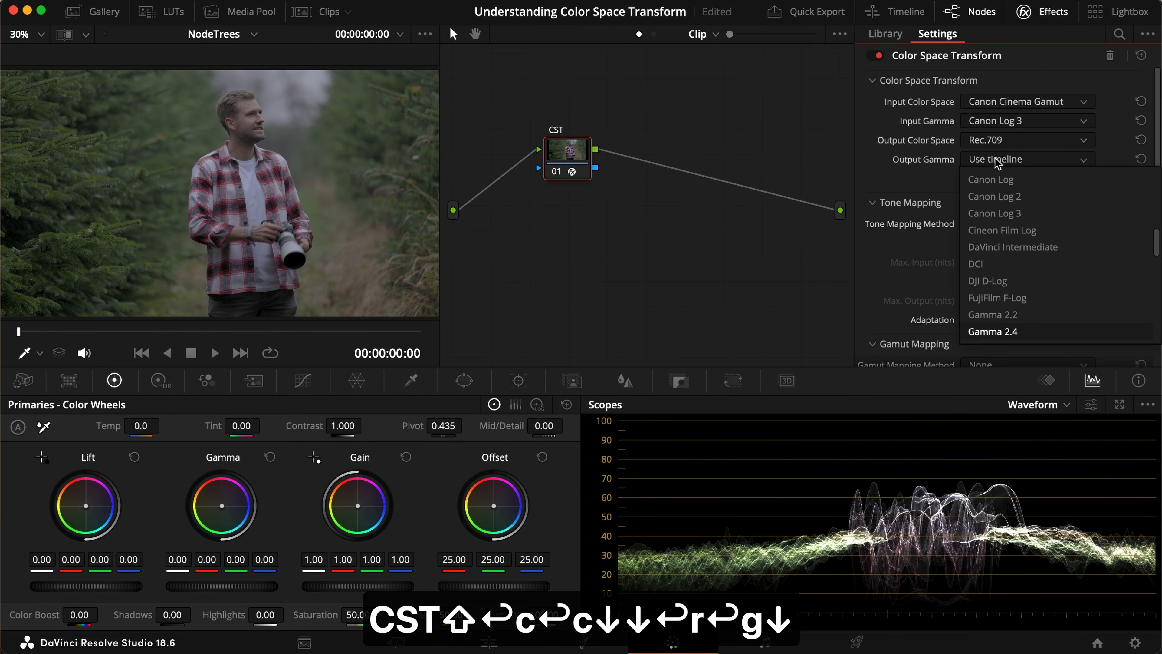
{"action": "key", "text": "Return"}
{"action": "left_click", "coordinate": [1033, 17]}
Move the CST node to the end of the node graph and add a node labelled Balance before it
{"action": "left_click_drag", "start_coordinate": [620, 158], "coordinate": [1079, 219]}
{"action": "key", "text": "shift+s"}
{"action": "left_click_drag", "start_coordinate": [1087, 270], "coordinate": [539, 231]}
{"action": "type", "text": "rBalance"}
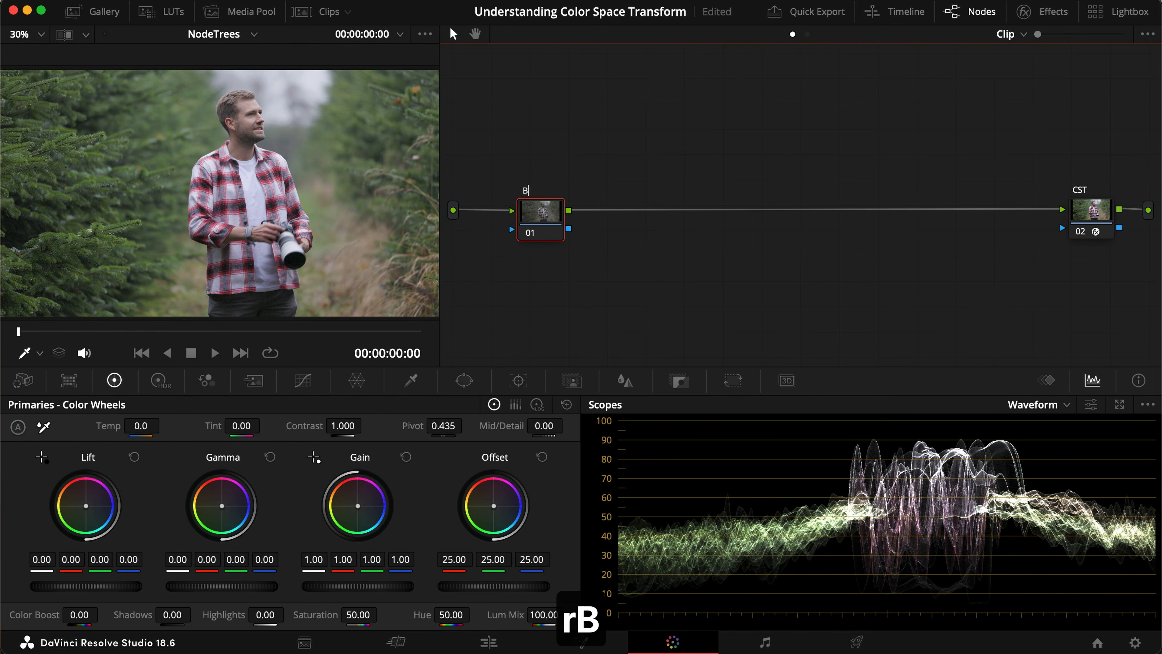
{"action": "key", "text": "alt+s"}
{"action": "key", "text": "BackSpace"}
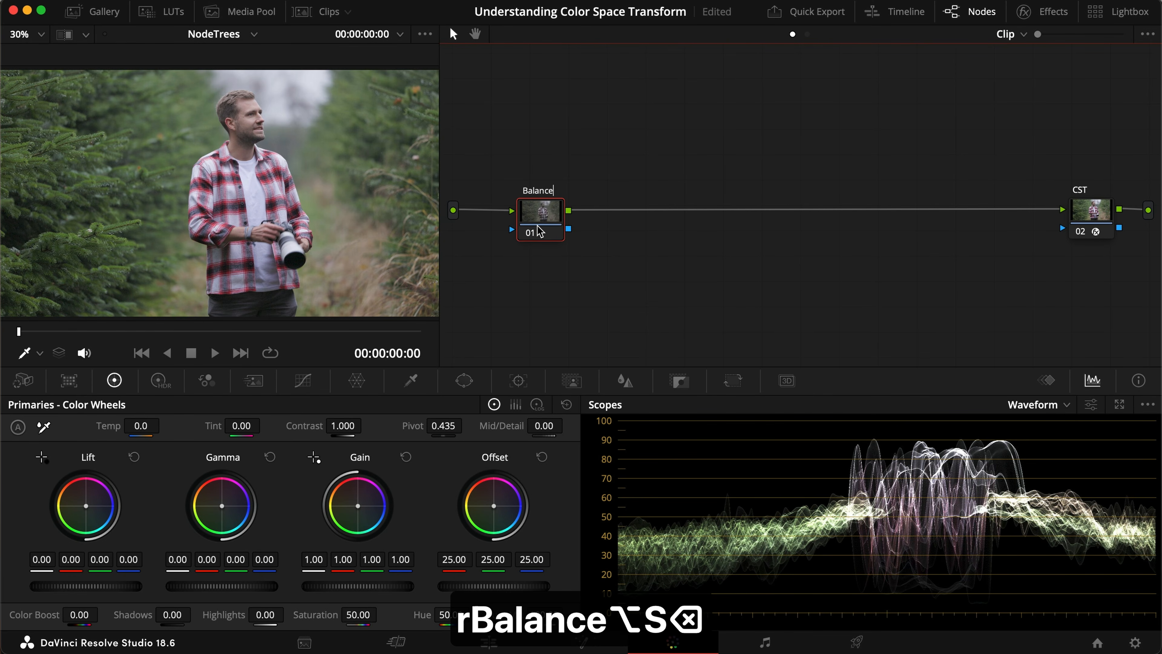
{"action": "key", "text": "Return"}
Add two serial nodes after Balance and label them Exposure and Contrast
{"action": "key", "text": "alt+s"}
{"action": "key", "text": "BackSpace"}
{"action": "type", "text": "Exposure"}
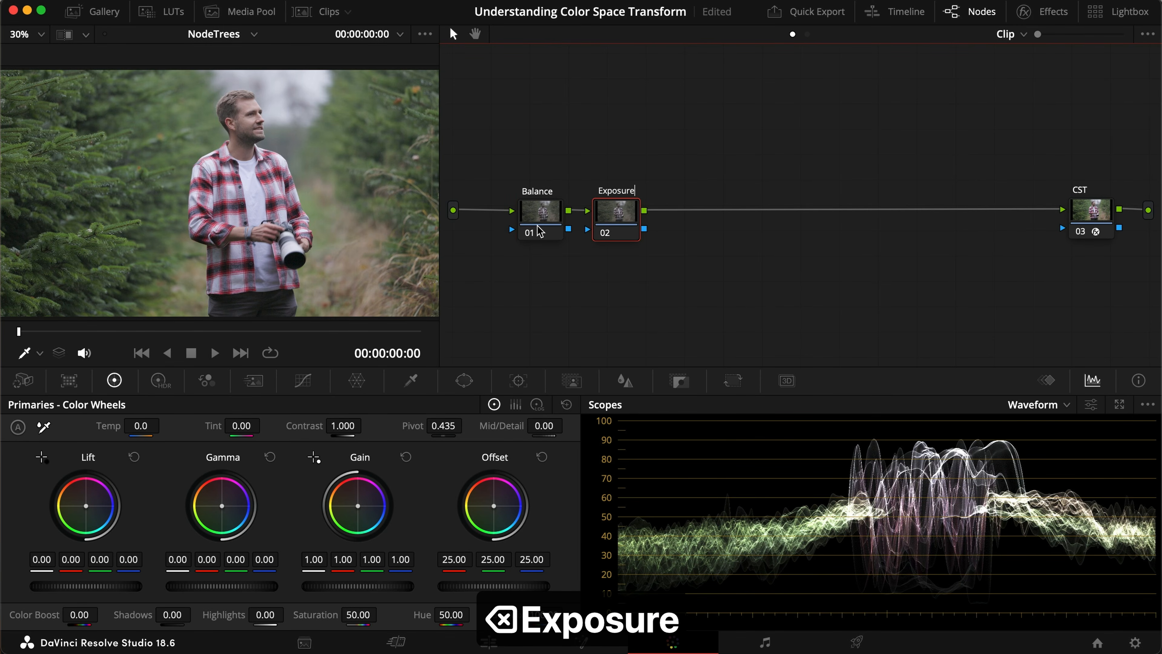
{"action": "key", "text": "Return"}
{"action": "key", "text": "alt+s"}
{"action": "type", "text": "rContrast"}
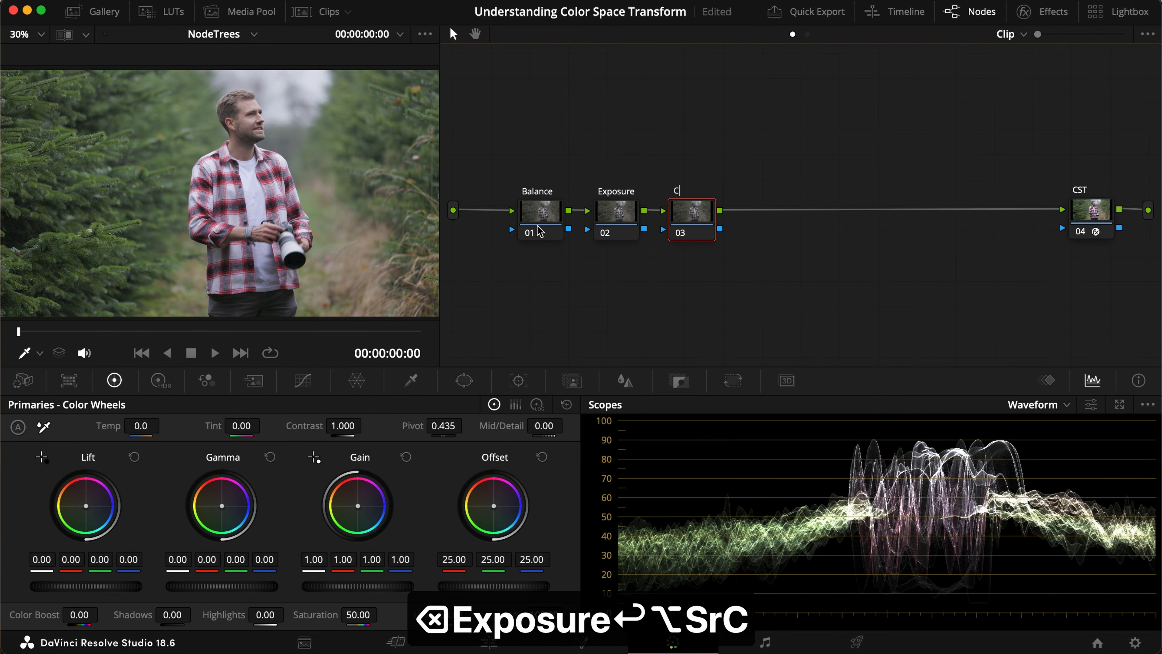
{"action": "key", "text": "Return"}
Add a serial node after Contrast and label it Etc
{"action": "key", "text": "alt+s"}
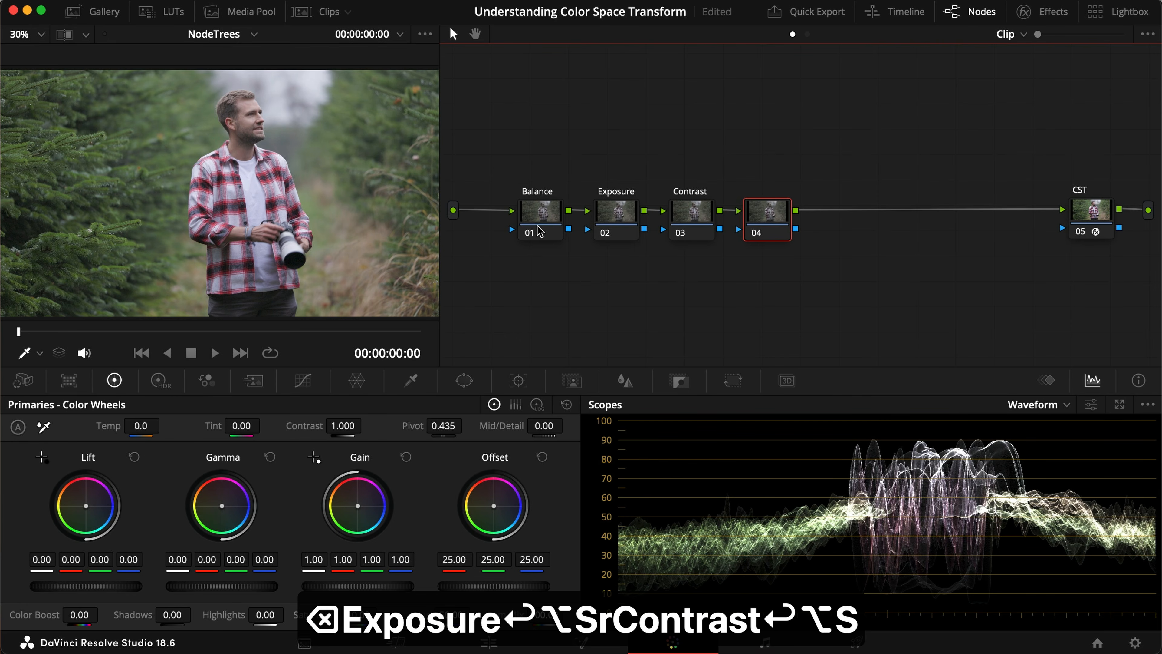
{"action": "type", "text": "rEtc."}
{"action": "key", "text": "Return"}
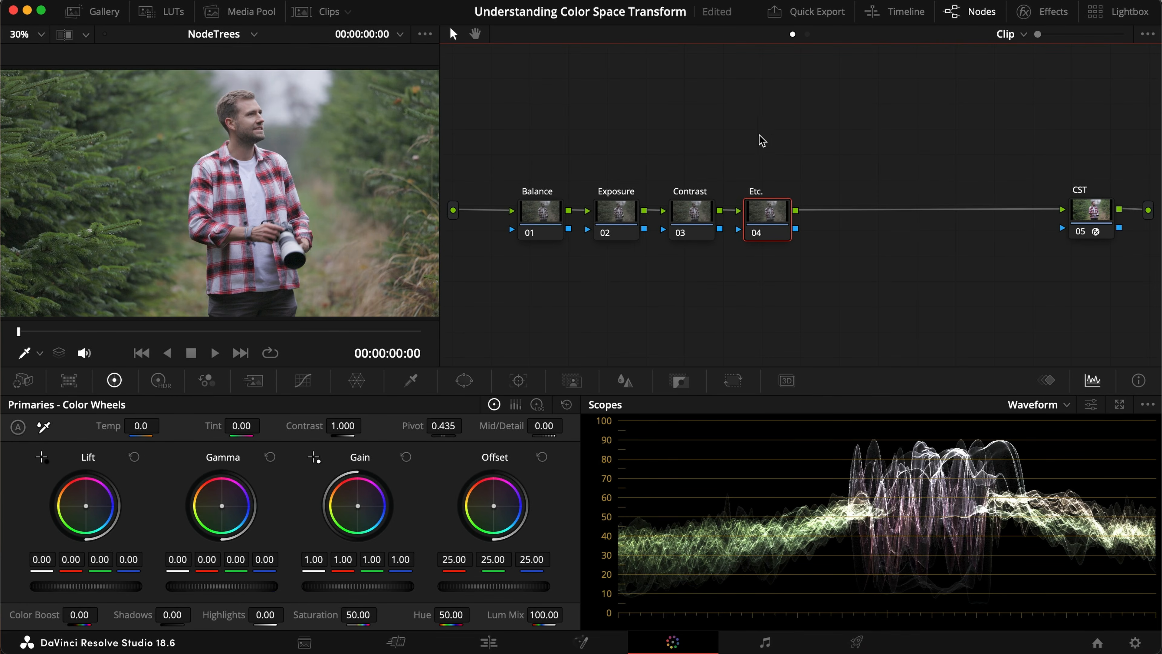
{"action": "key", "text": "super+Tab"}
{"action": "left_click", "coordinate": [860, 5]}
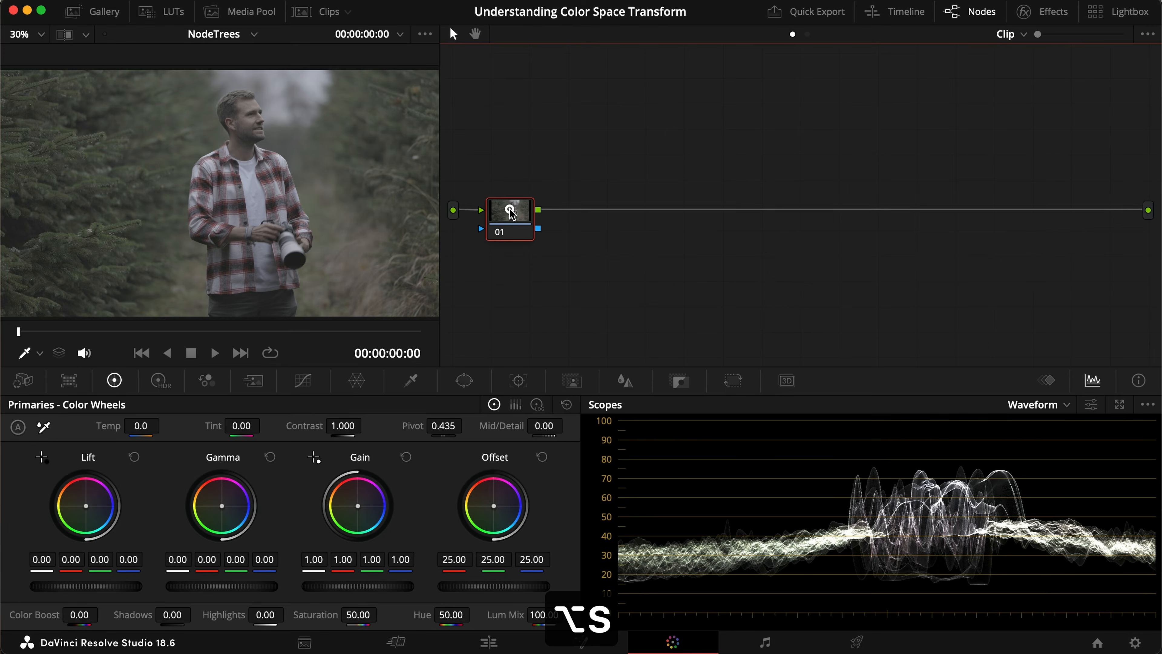
Label node 01 LOG-DWG and apply a Color Space Transform effect to it
{"action": "type", "text": "LOG-DWG"}
{"action": "key", "text": "shift+Return"}
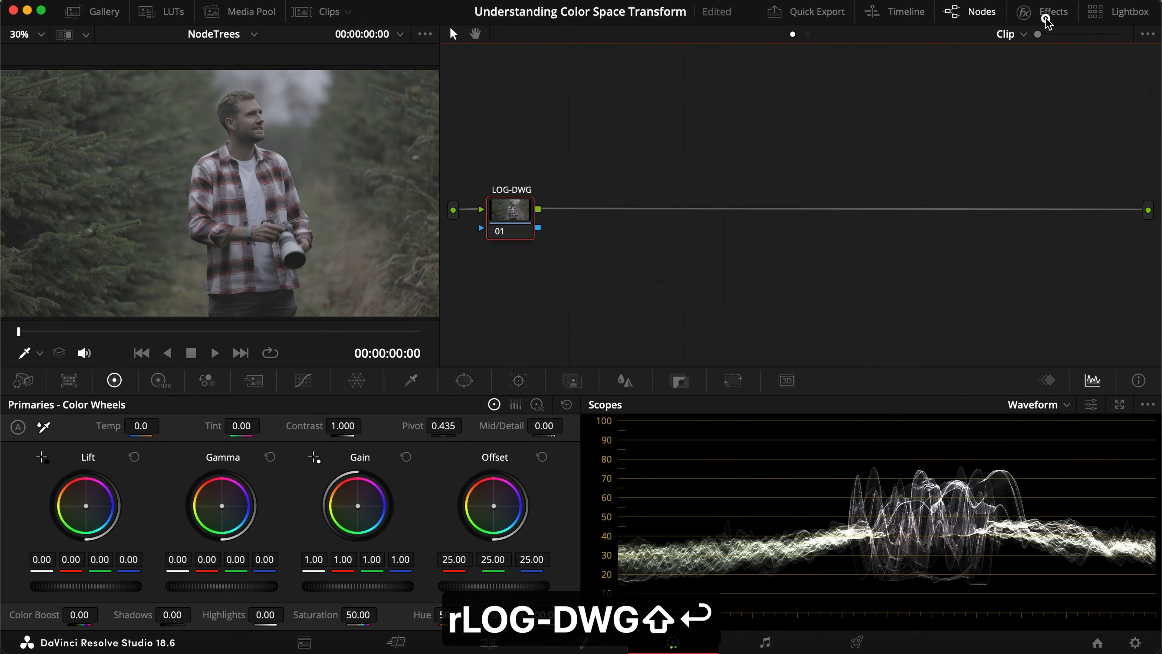
{"action": "left_click", "coordinate": [1043, 11]}
{"action": "scroll", "coordinate": [1011, 251], "scroll_direction": "down", "scroll_amount": 3}
{"action": "left_click_drag", "start_coordinate": [972, 82], "coordinate": [458, 214]}
Set the LOG-DWG node's input color space to Canon Cinema Gamut and its input gamma to Canon Log 3
{"action": "left_click", "coordinate": [995, 102]}
{"action": "key", "text": "c"}
{"action": "key", "text": "Return"}
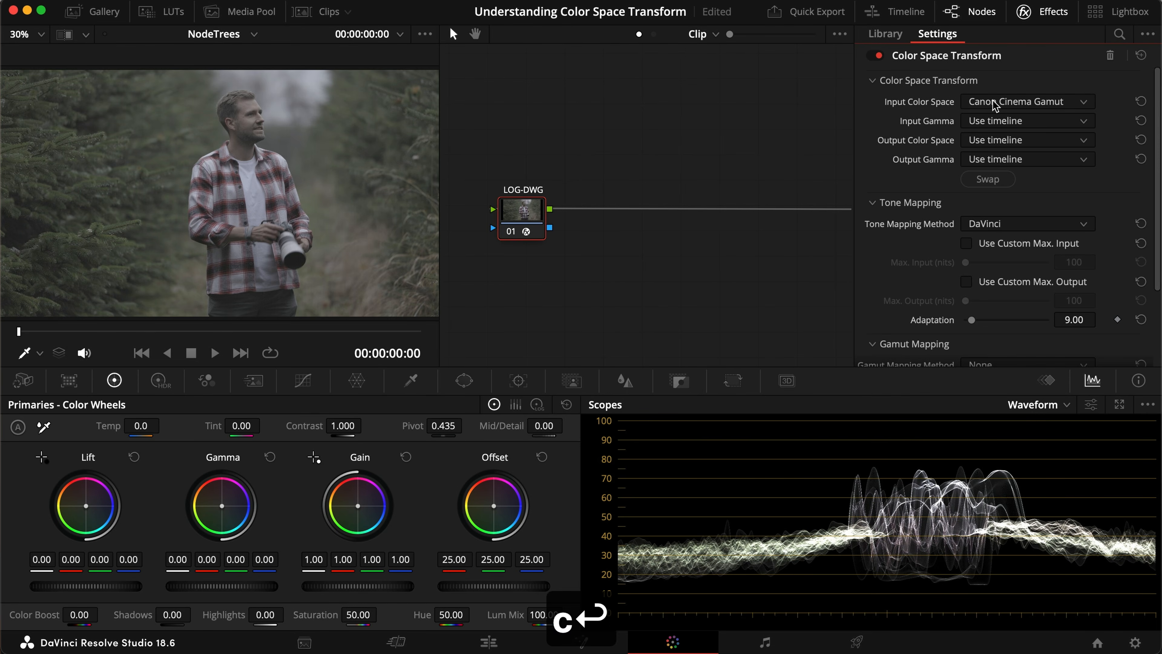
{"action": "left_click", "coordinate": [995, 121]}
{"action": "key", "text": "c"}
{"action": "key", "text": "Down"}
{"action": "key", "text": "Down"}
{"action": "key", "text": "Return"}
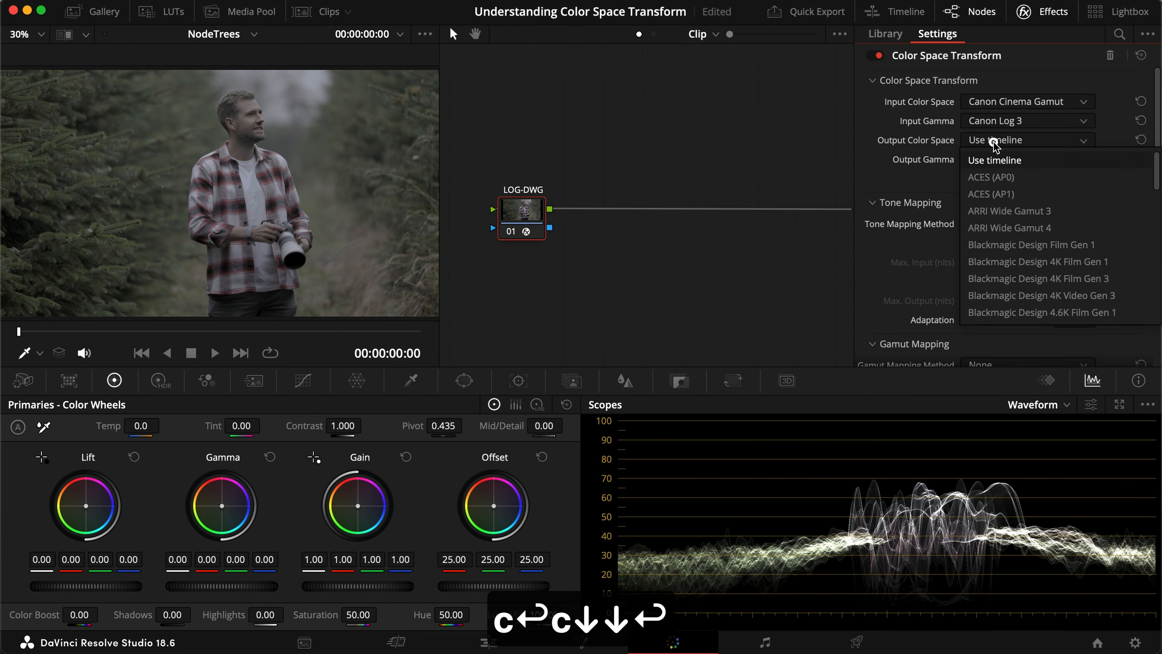
Set the LOG-DWG node's output color space to DaVinci Wide Gamut and its output gamma to DaVinci Intermediate
{"action": "left_click", "coordinate": [994, 140]}
{"action": "key", "text": "d"}
{"action": "key", "text": "Return"}
{"action": "left_click", "coordinate": [1000, 160]}
{"action": "key", "text": "d"}
{"action": "key", "text": "Return"}
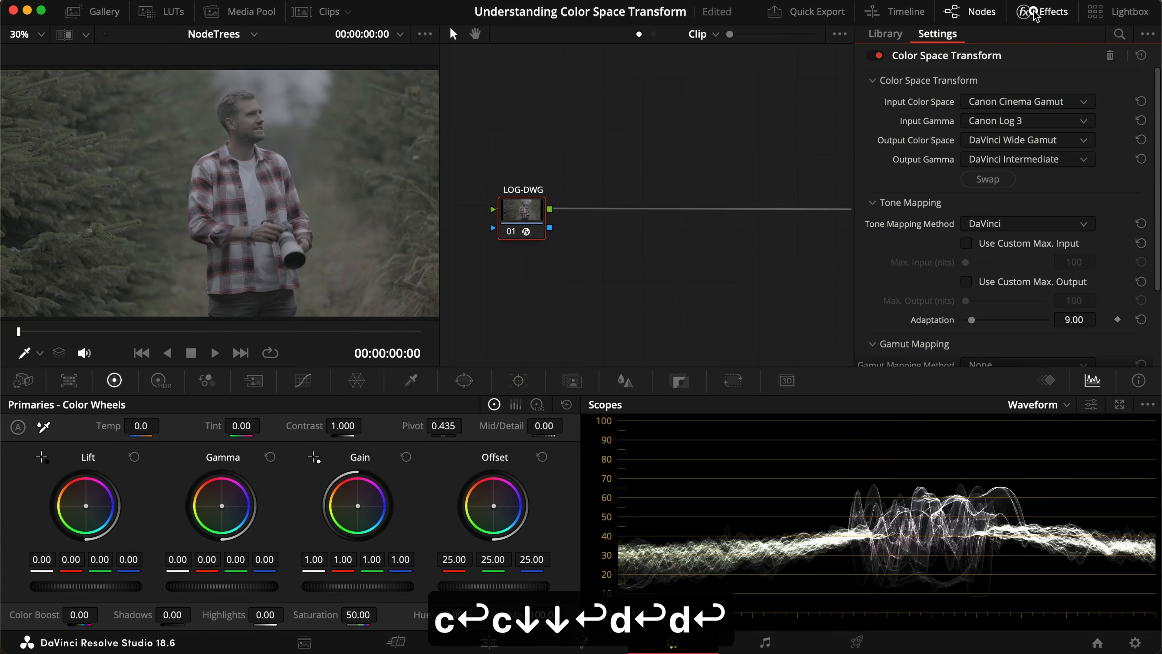
Add a serial node labelled DWG-REC after LOG-DWG and apply a Color Space Transform effect to it
{"action": "key", "text": "alt+s"}
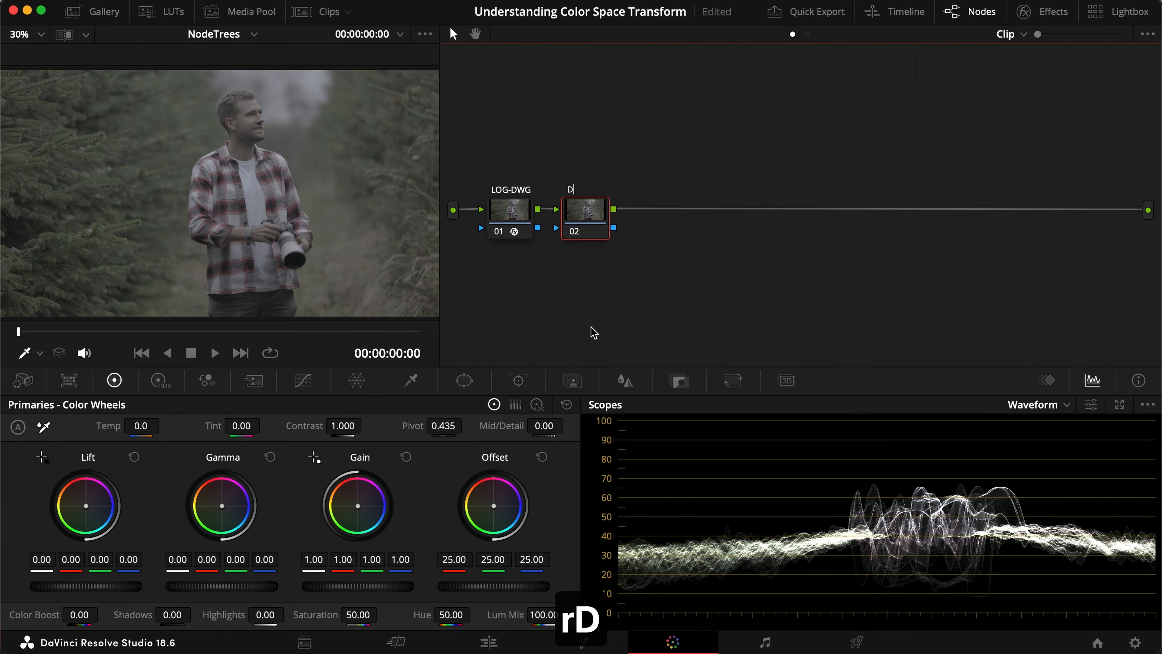
{"action": "type", "text": "REC"}
{"action": "key", "text": "Return"}
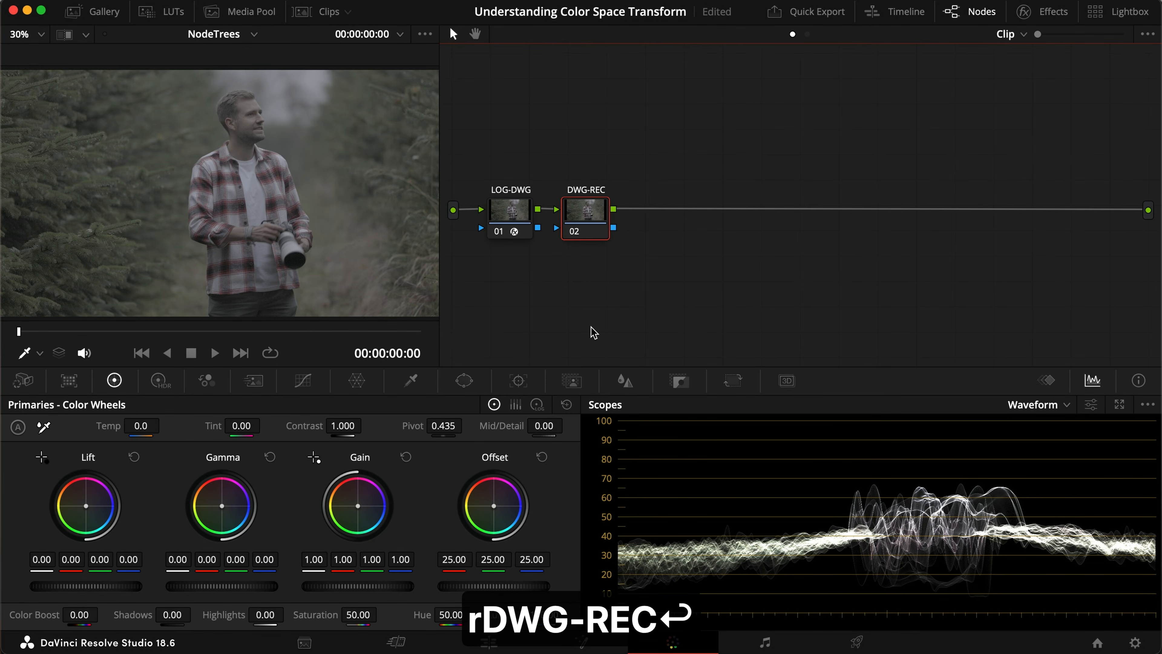
{"action": "left_click", "coordinate": [1015, 21]}
{"action": "left_click_drag", "start_coordinate": [952, 80], "coordinate": [540, 221]}
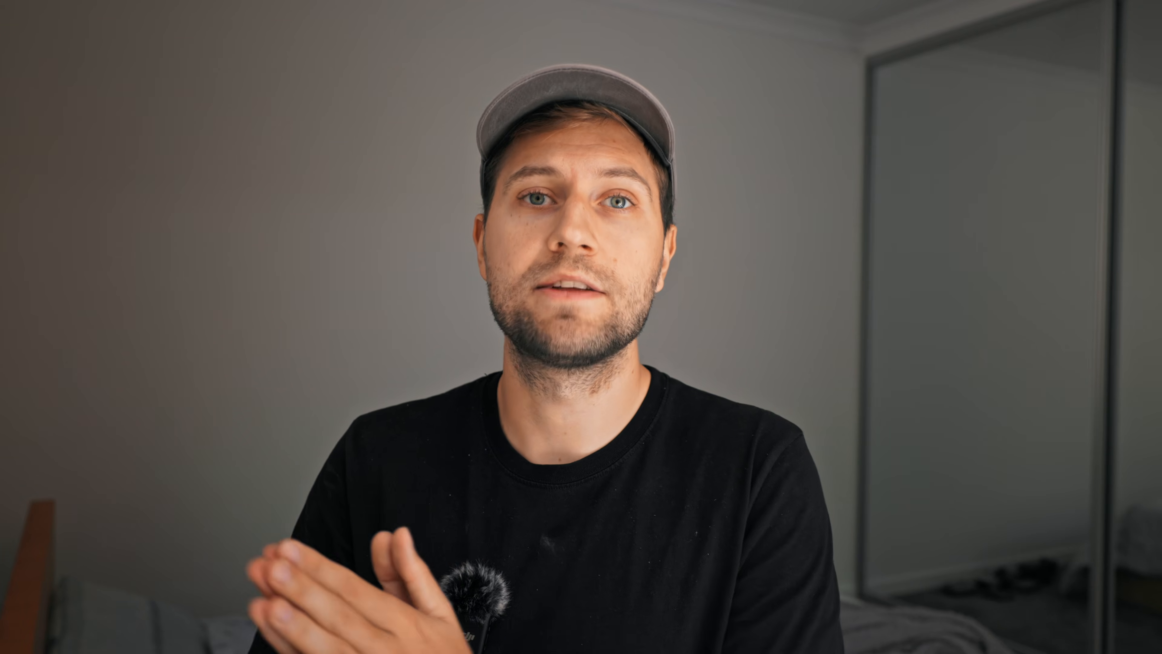